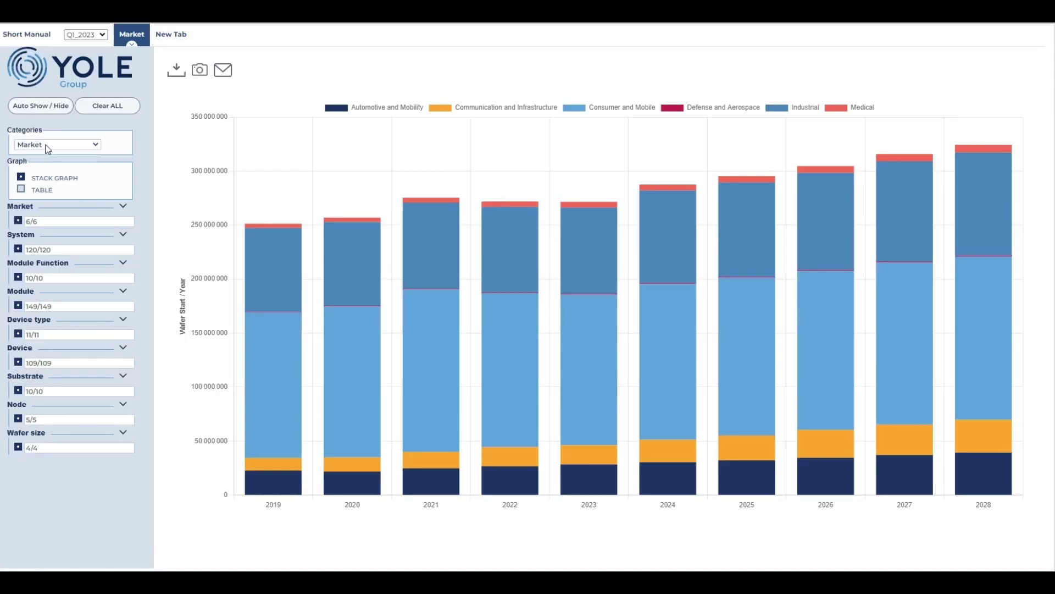
Break the stacked chart down by System, Module Function, Module, Device type, Device, Substrate, Node, then Wafer size
{"action": "left_click", "coordinate": [47, 145]}
{"action": "left_click", "coordinate": [49, 174]}
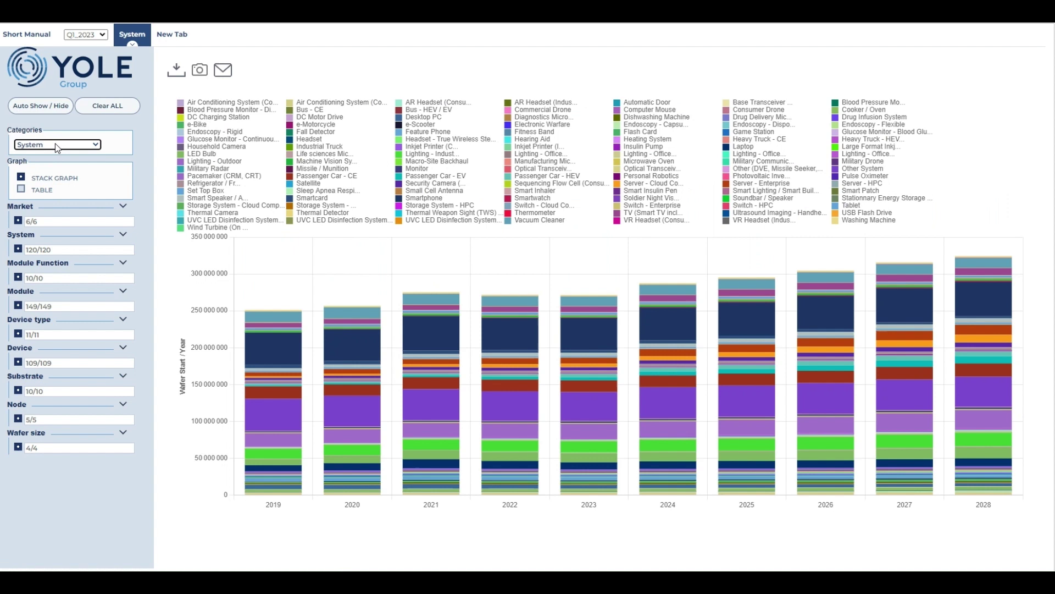
{"action": "left_click", "coordinate": [54, 181]}
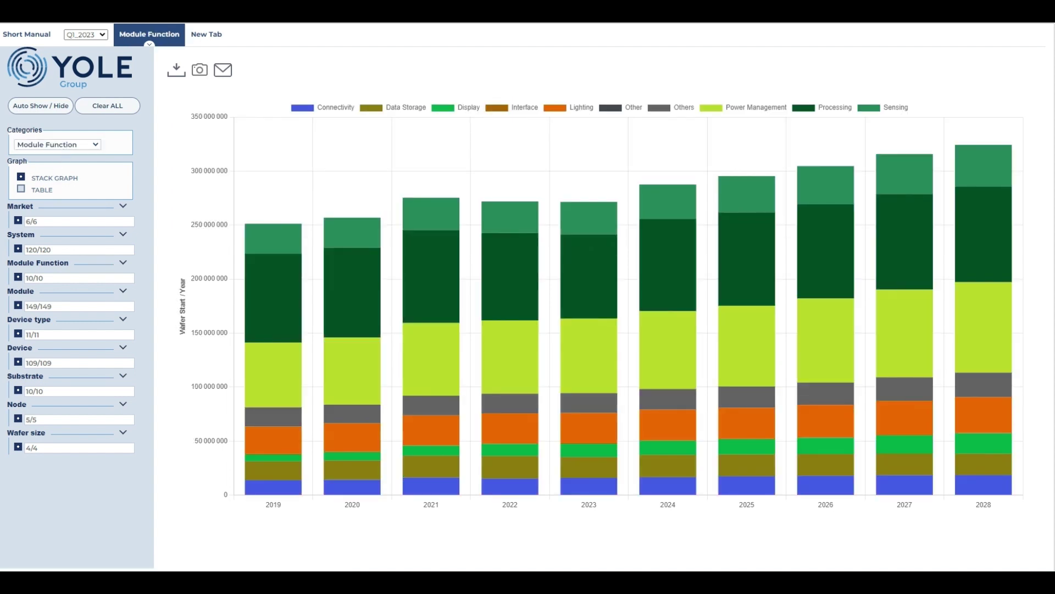
{"action": "left_click", "coordinate": [58, 191]}
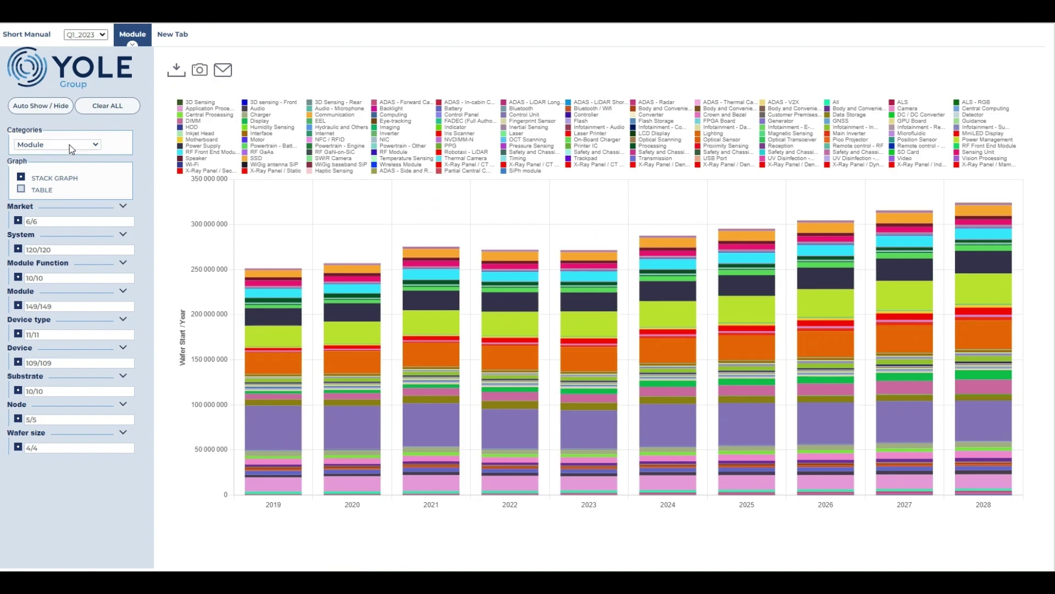
{"action": "left_click", "coordinate": [60, 203]}
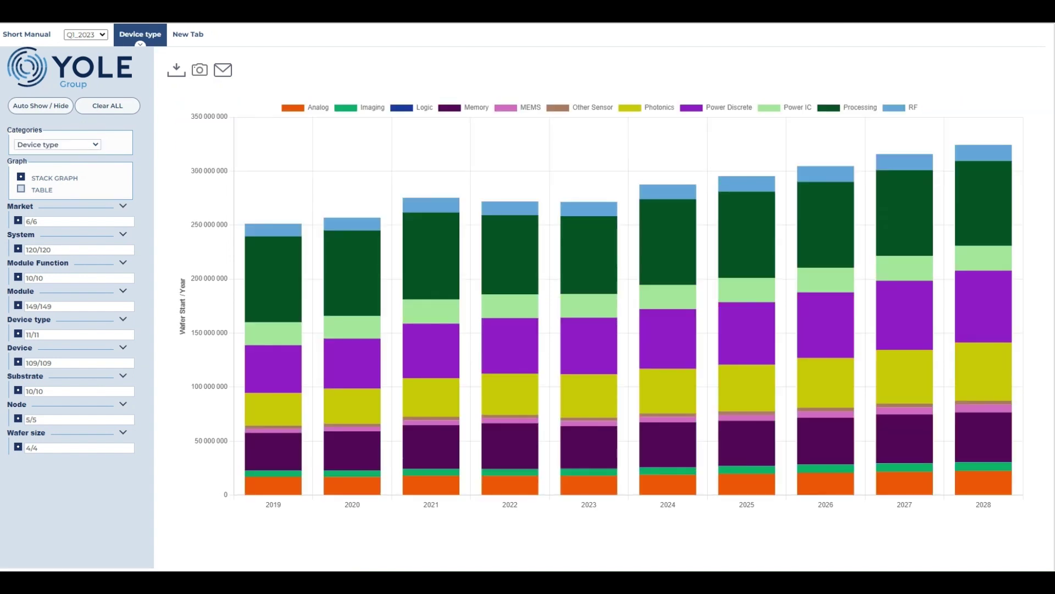
{"action": "left_click", "coordinate": [58, 215]}
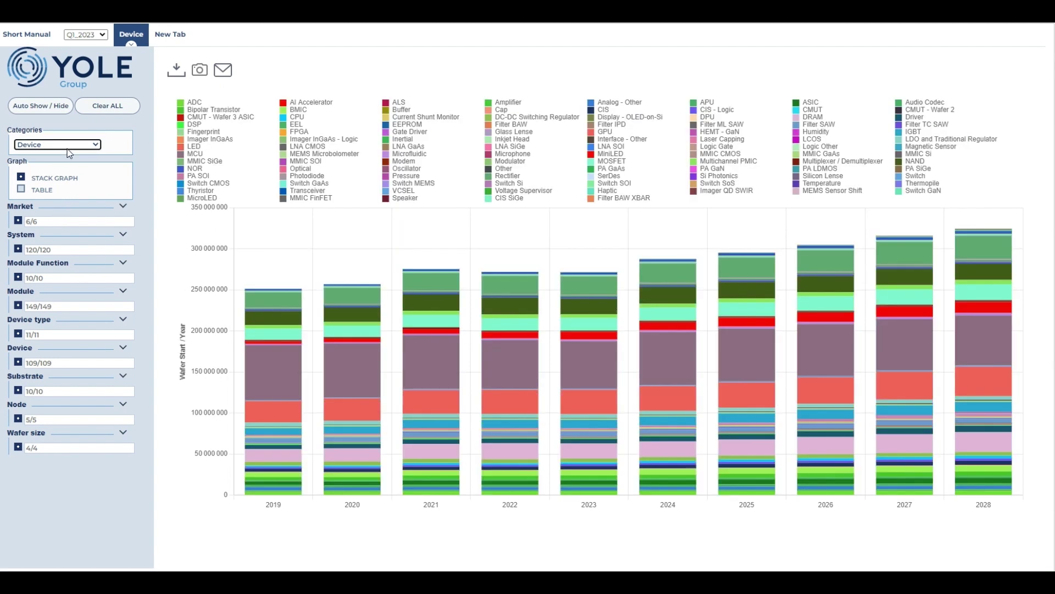
{"action": "left_click", "coordinate": [60, 227]}
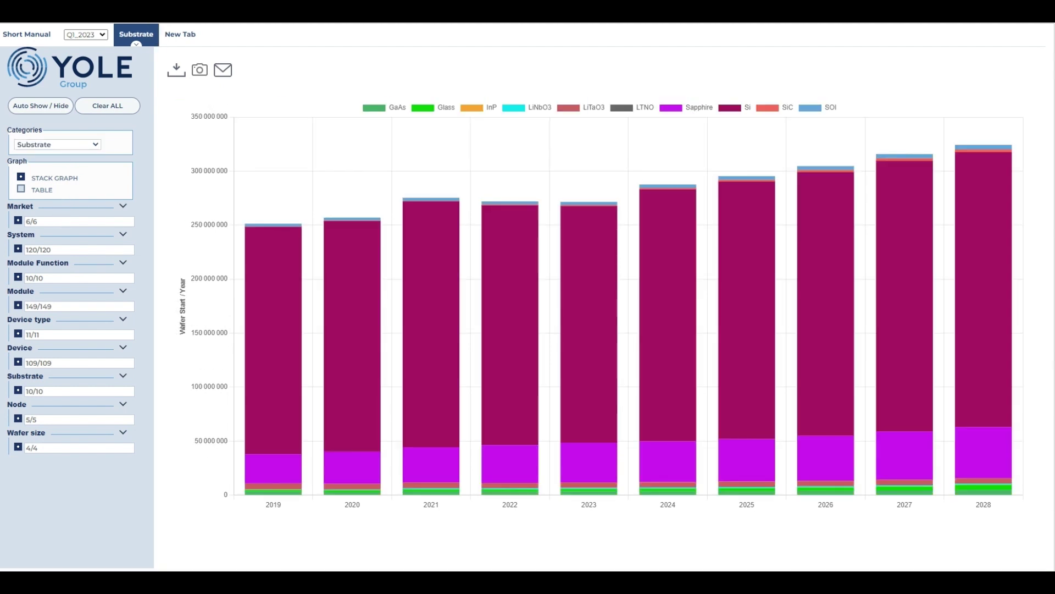
{"action": "left_click", "coordinate": [56, 144]}
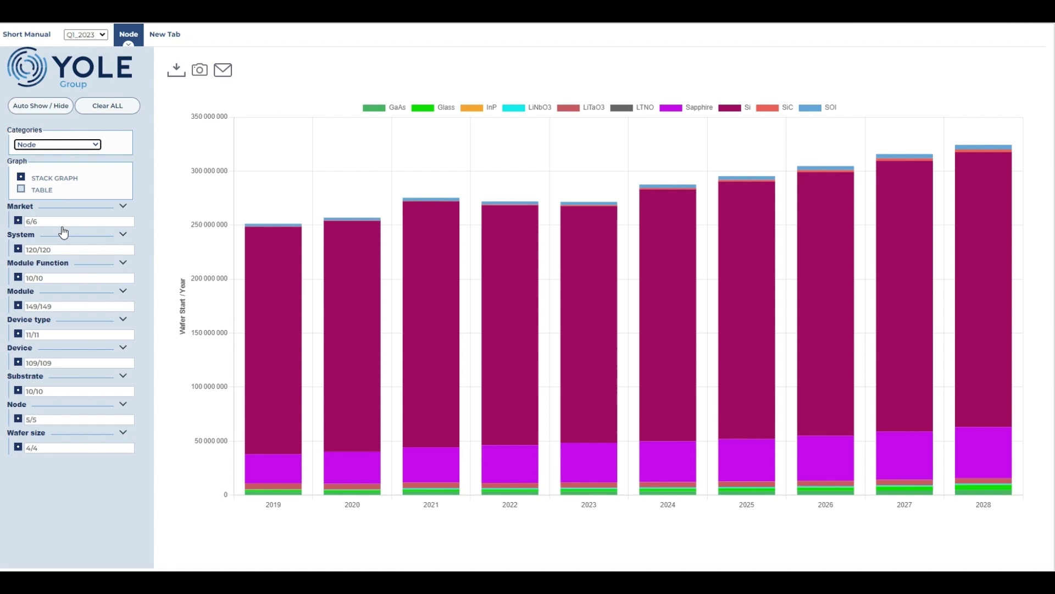
{"action": "left_click", "coordinate": [59, 239]}
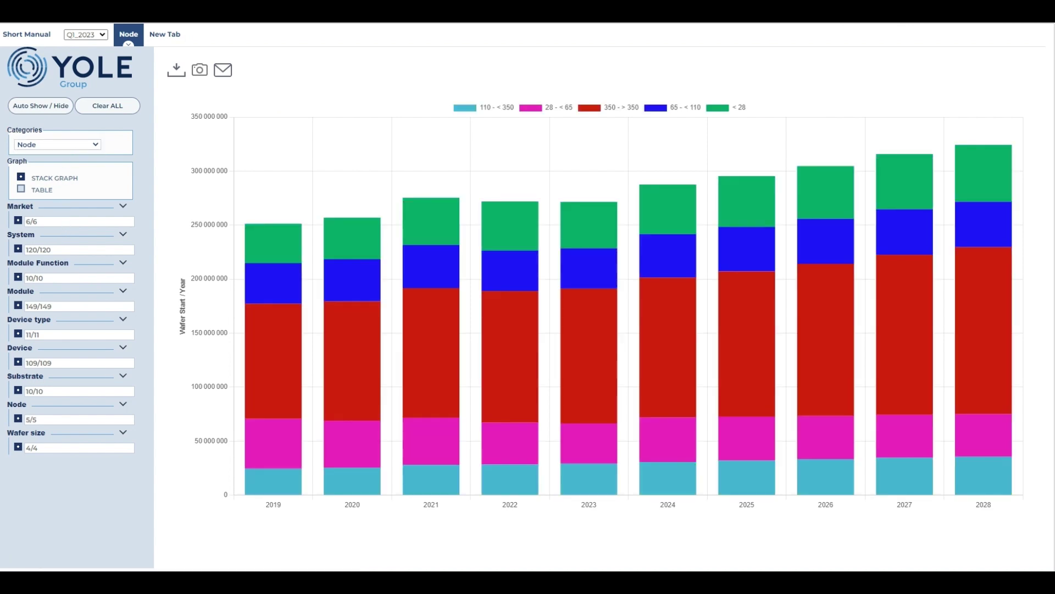
{"action": "key", "text": "Down"}
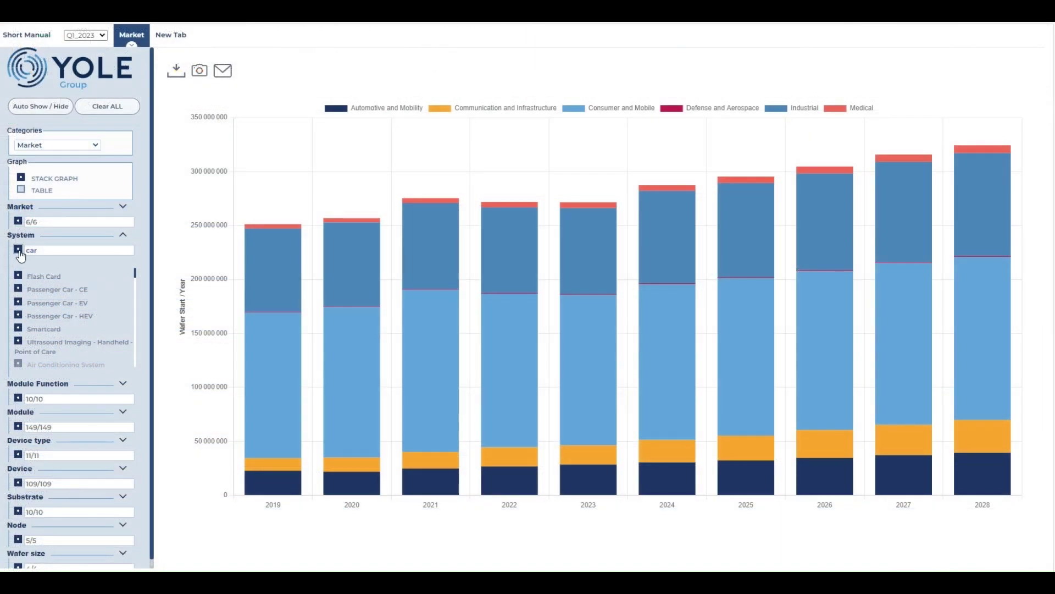
Include the Passenger Car - CE, EV and HEV systems in the System filter
{"action": "left_click", "coordinate": [18, 289]}
{"action": "left_click", "coordinate": [18, 316]}
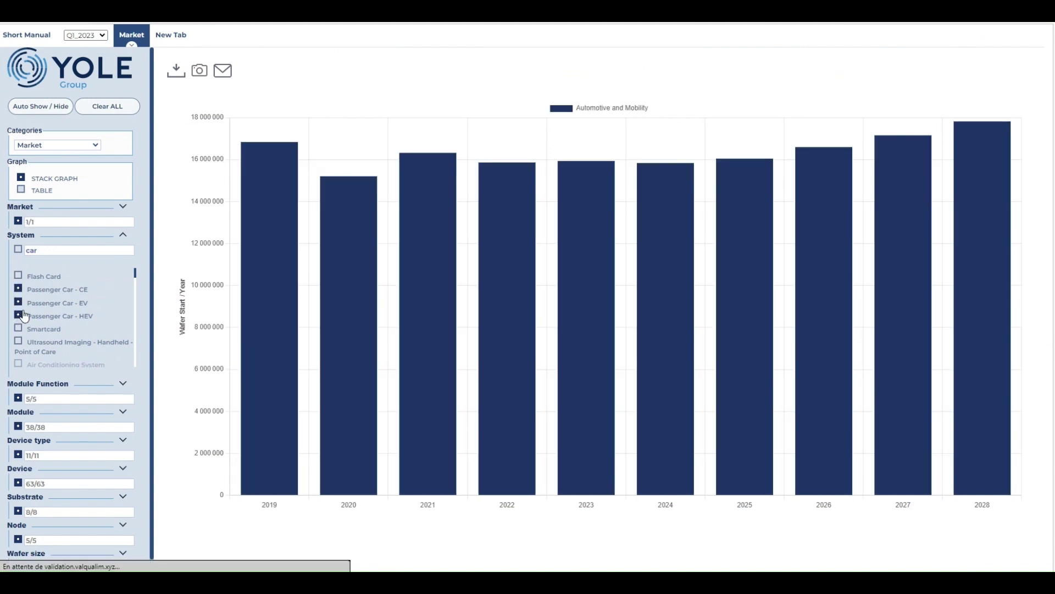
{"action": "left_click", "coordinate": [122, 234]}
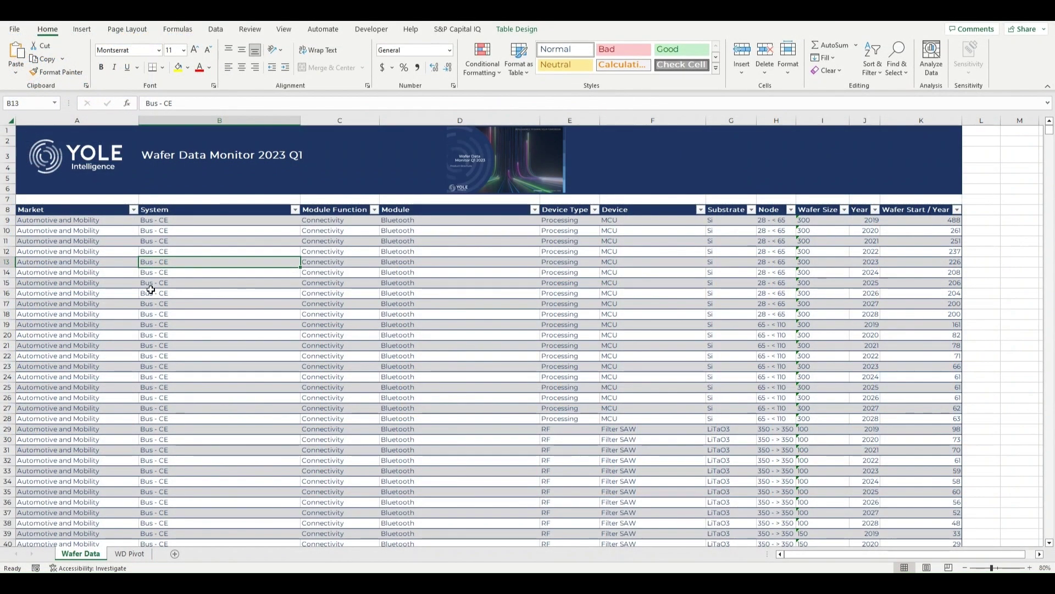
{"action": "left_click", "coordinate": [132, 210]}
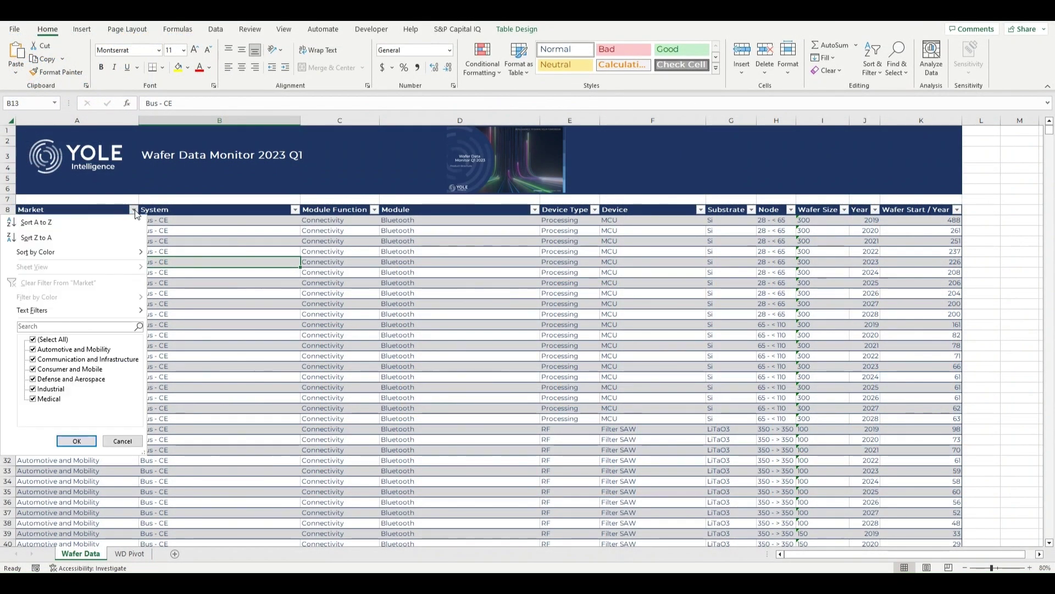
{"action": "left_click", "coordinate": [133, 209]}
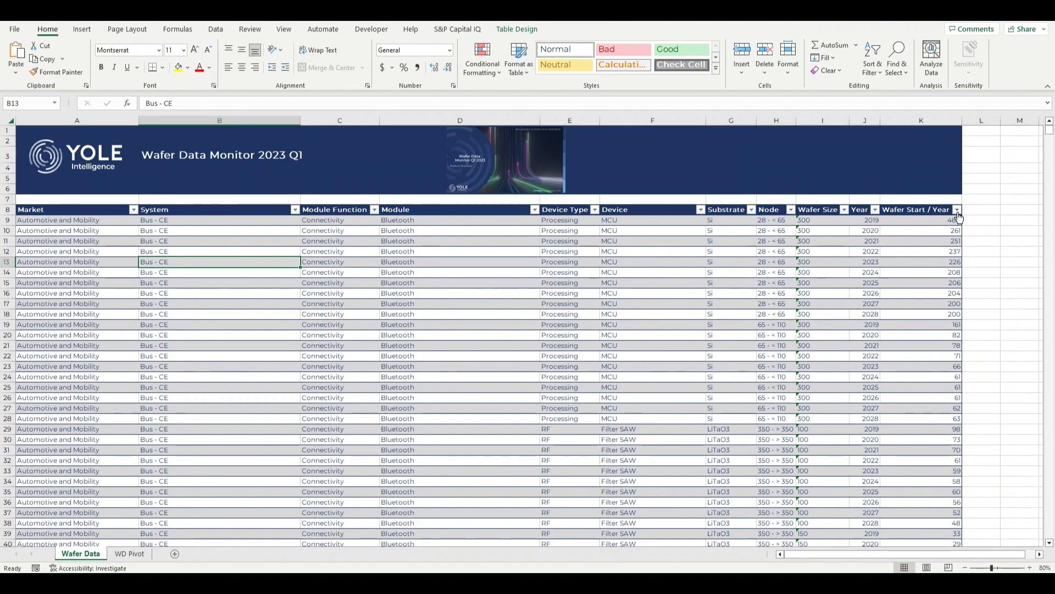
{"action": "left_click", "coordinate": [874, 210]}
{"action": "scroll", "coordinate": [846, 348], "scroll_direction": "down", "scroll_amount": 1}
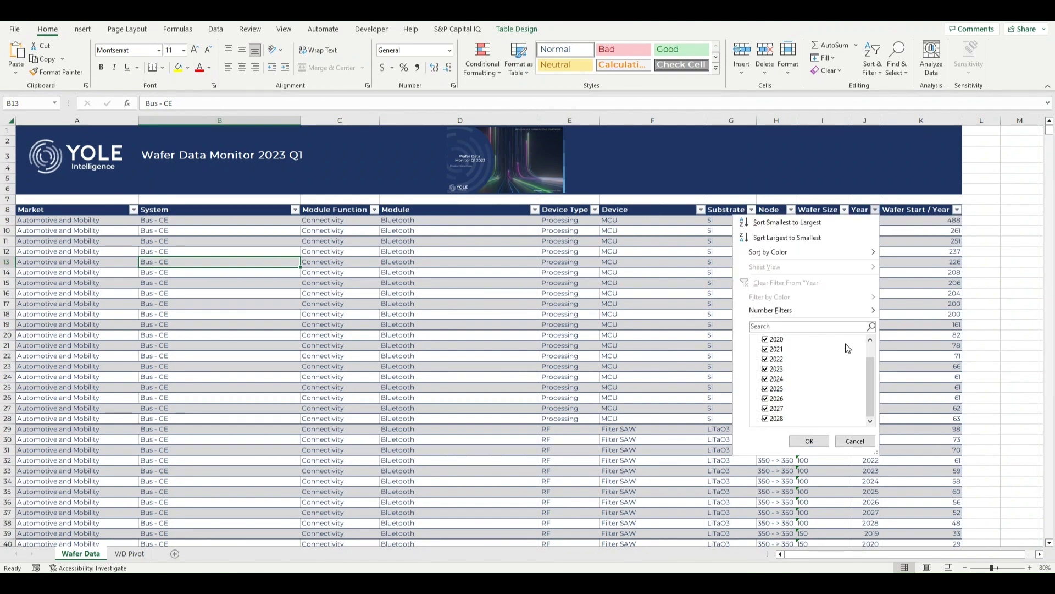
{"action": "key", "text": "Escape"}
{"action": "scroll", "coordinate": [278, 314], "scroll_direction": "down", "scroll_amount": 4}
{"action": "scroll", "coordinate": [279, 314], "scroll_direction": "down", "scroll_amount": 5}
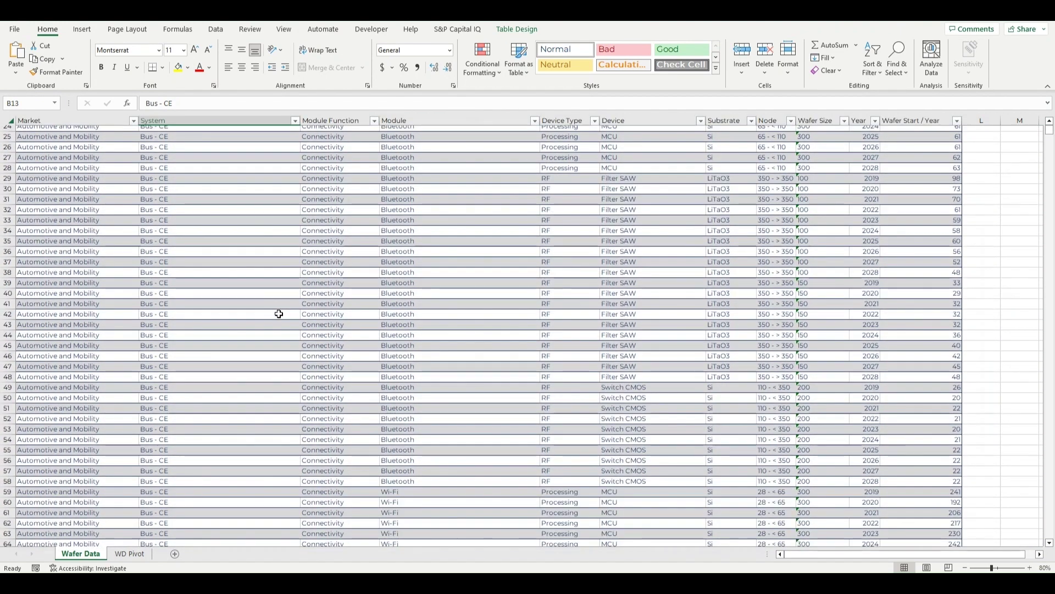
{"action": "scroll", "coordinate": [279, 313], "scroll_direction": "down", "scroll_amount": 4}
{"action": "scroll", "coordinate": [279, 313], "scroll_direction": "down", "scroll_amount": 4}
{"action": "scroll", "coordinate": [279, 313], "scroll_direction": "down", "scroll_amount": 4}
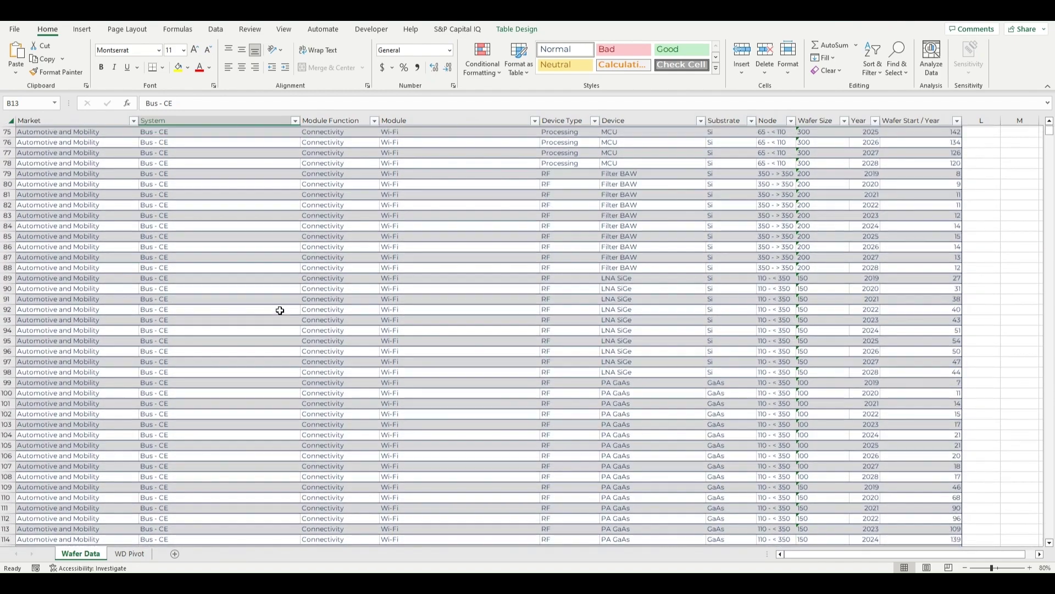